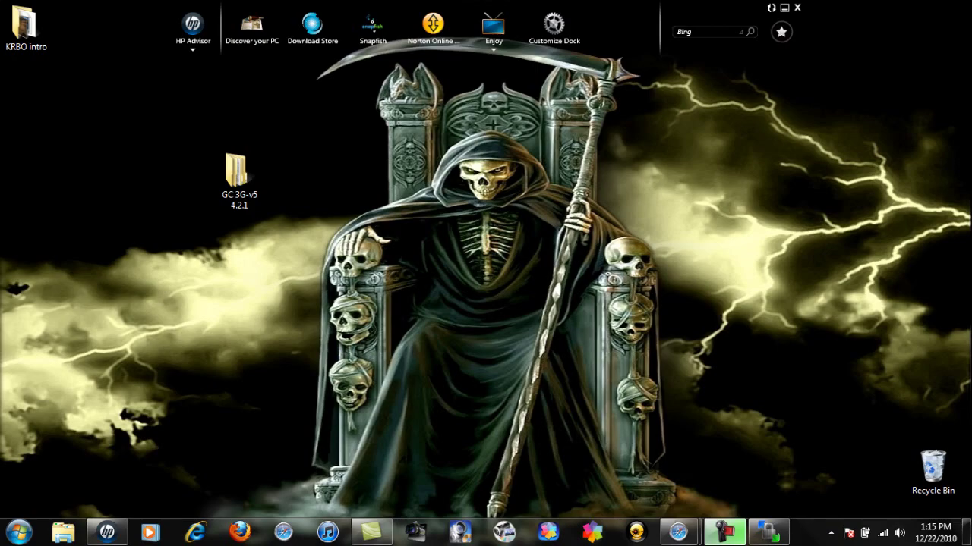
- Switch to the WinSCP iPhone session, go to the device's root directory, and dock the window on the right half of the desktop
click(769, 531)
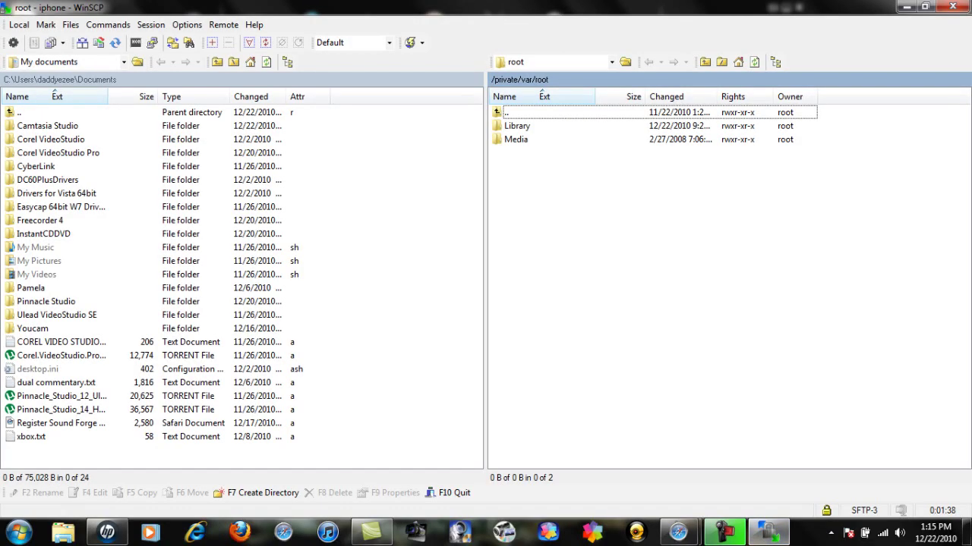
click(705, 62)
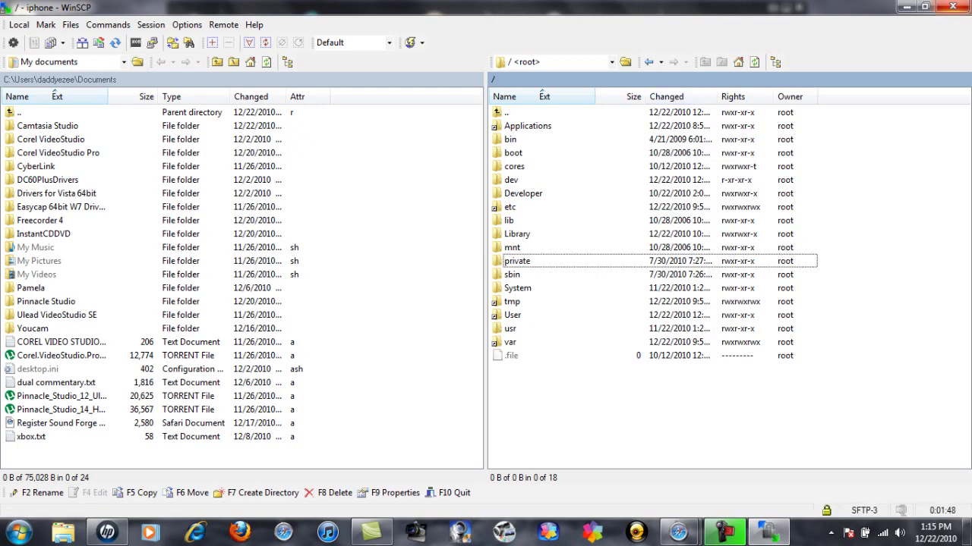
click(924, 6)
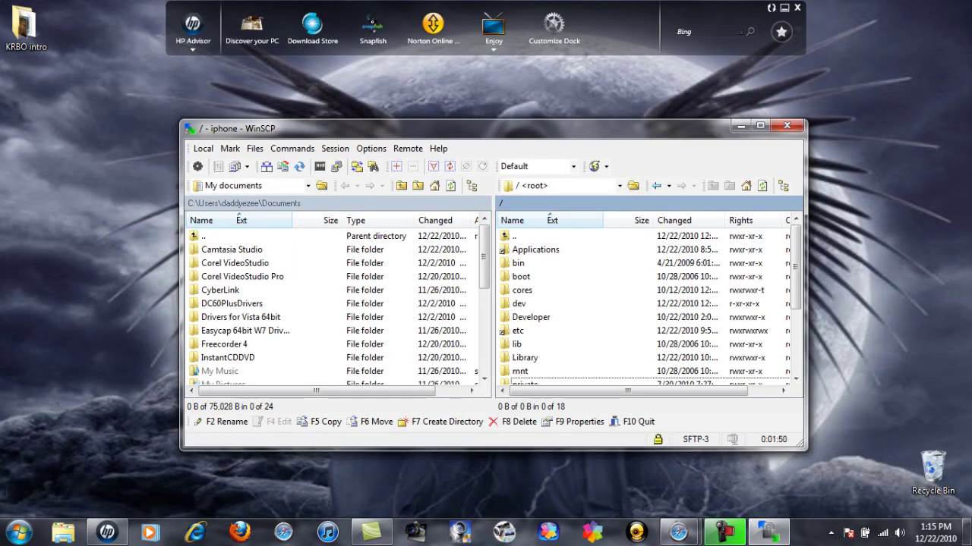
drag(631, 128, 970, 148)
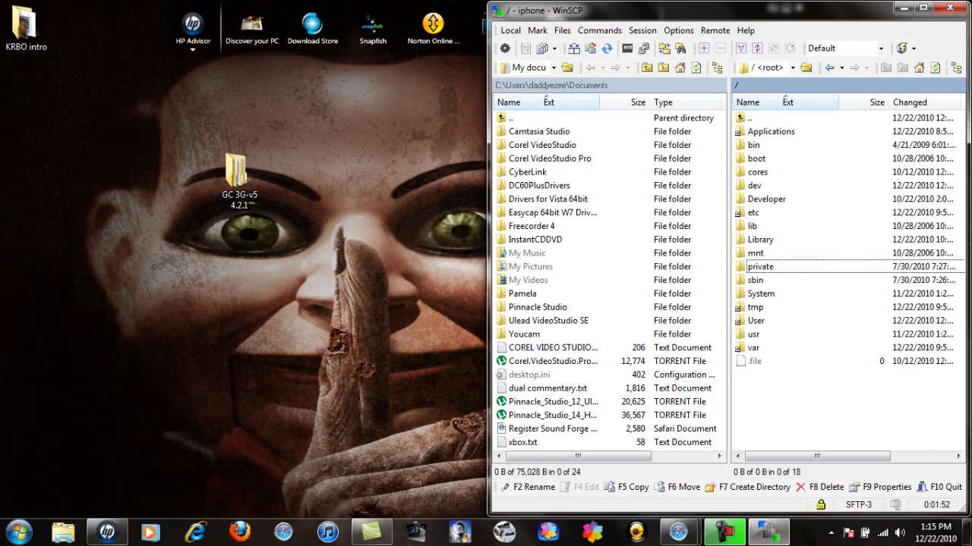
- Open the desktop folder GC 3G-v5 4.2.1 beside WinSCP and enter its inner folder of the same name
double_click(237, 173)
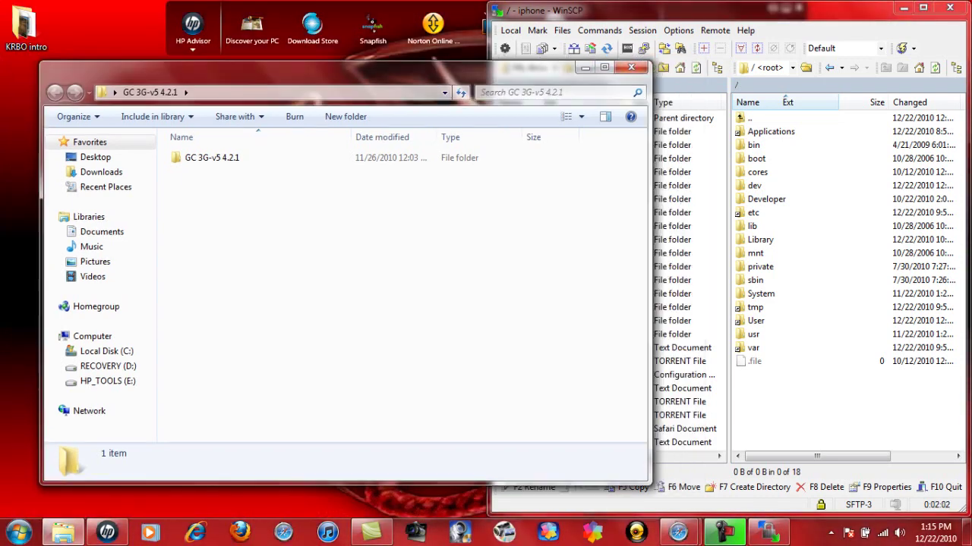
key(super+Left)
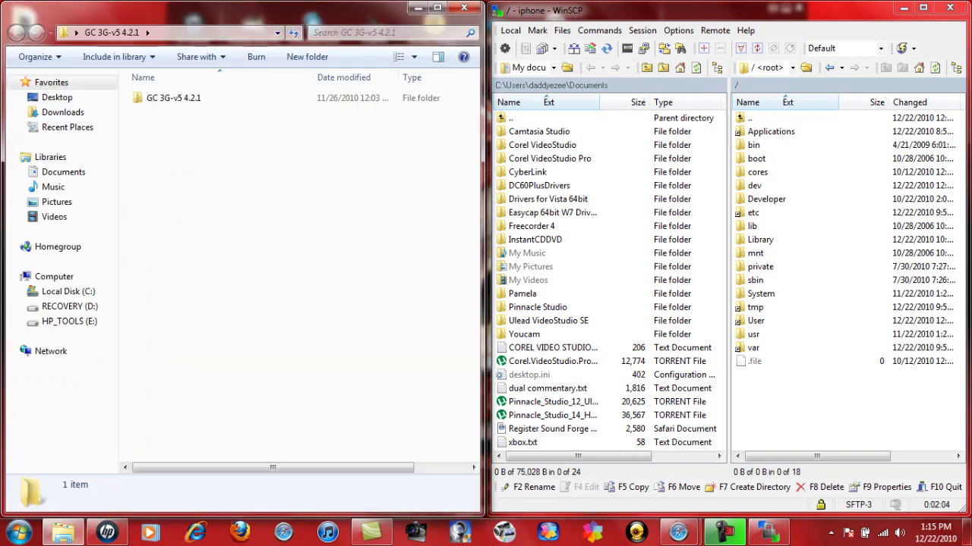
double_click(173, 98)
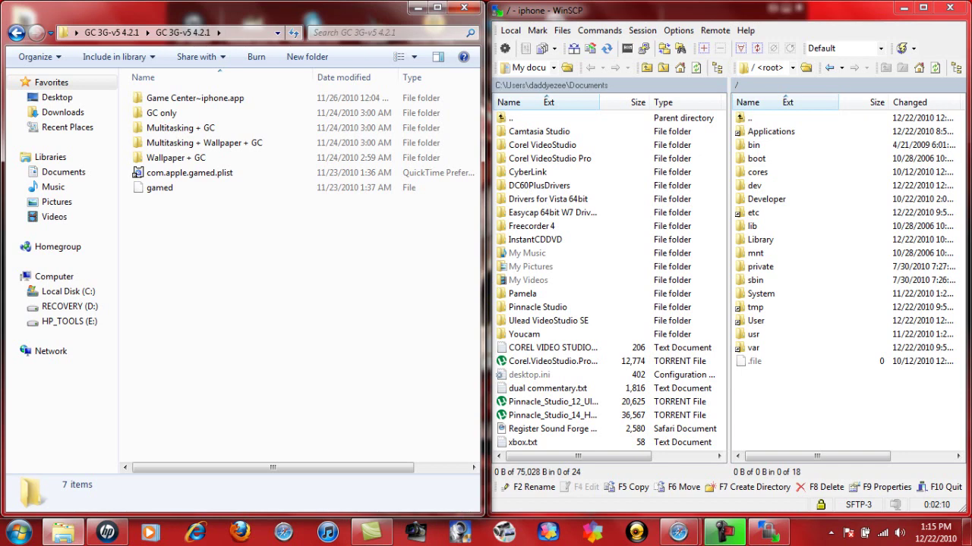
- Browse the device to /private/var/stash/Applications.pwn and select the local Game Center~iphone.app folder
double_click(759, 267)
double_click(753, 145)
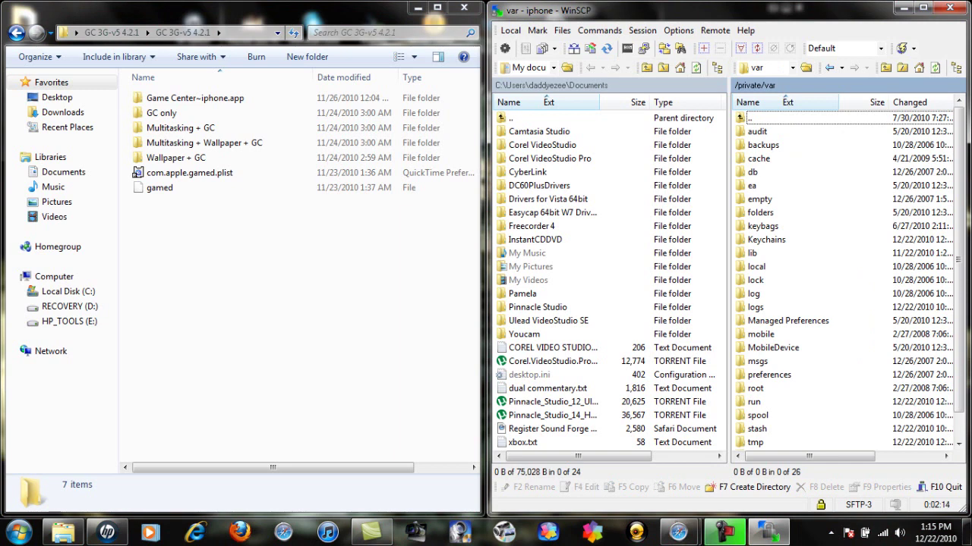
double_click(756, 429)
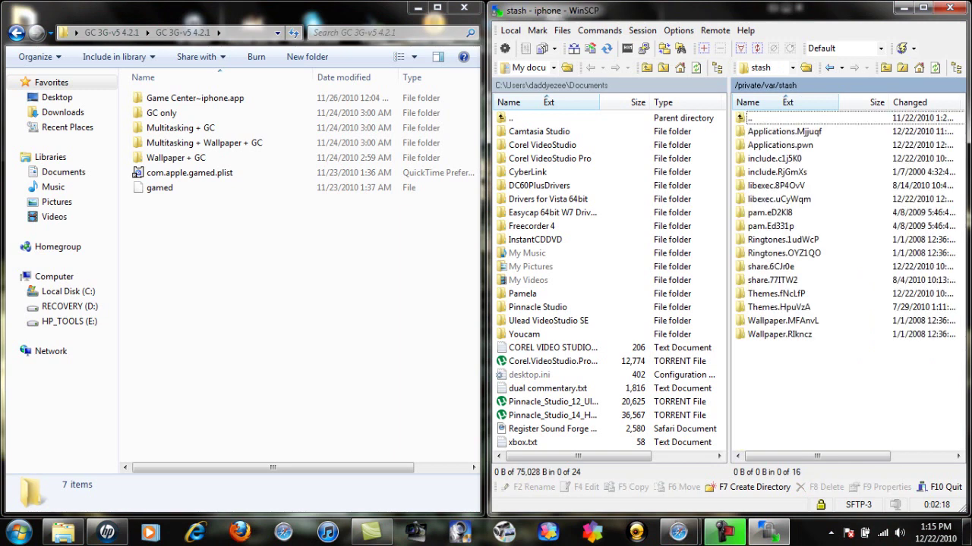
double_click(780, 145)
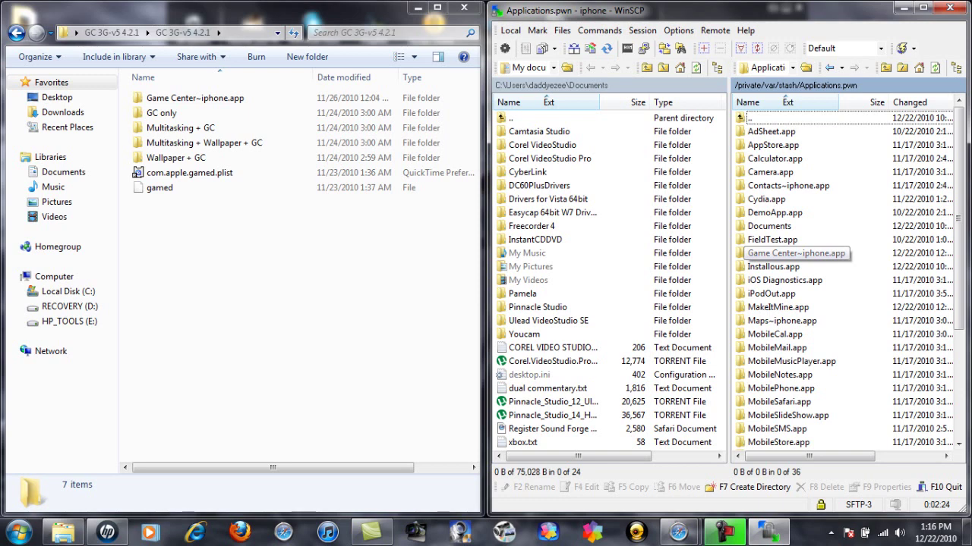
click(195, 98)
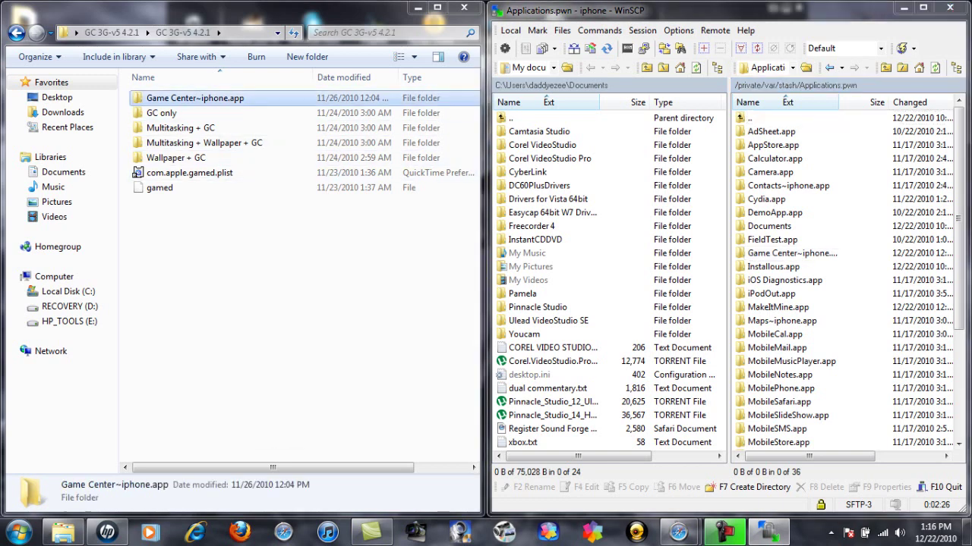
drag(195, 98, 184, 65)
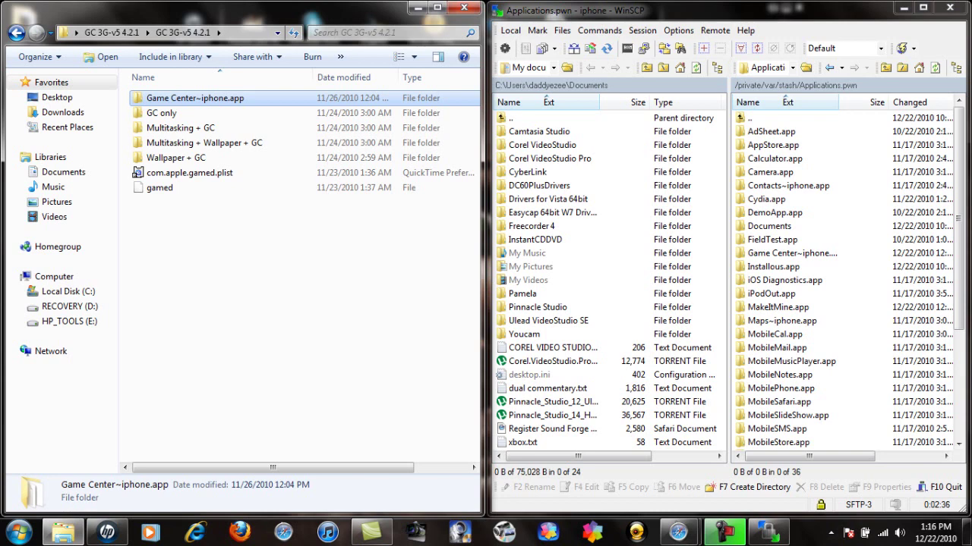
- Inspect the octal permissions in the properties of the device's Game Center~iphone.app folder, leaving them unchanged
right_click(766, 253)
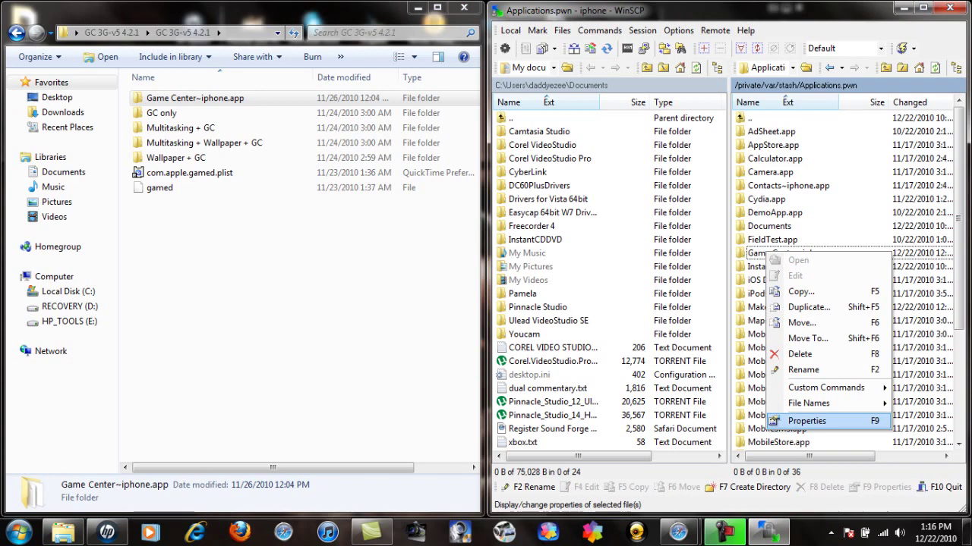
click(806, 421)
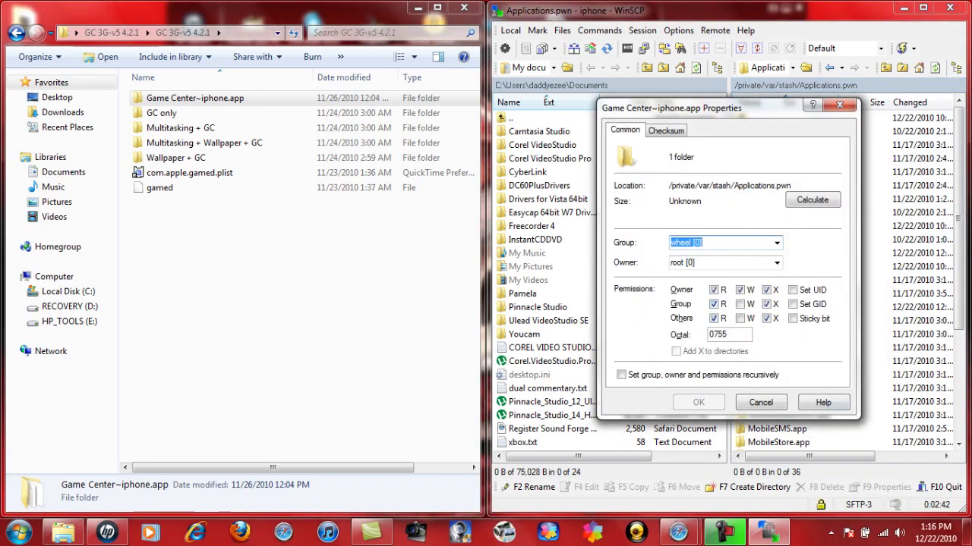
click(727, 334)
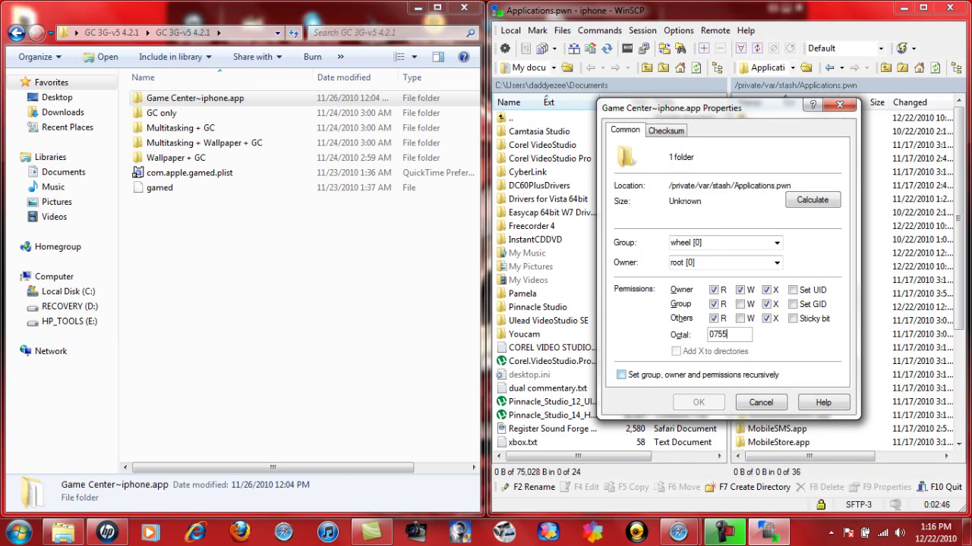
click(761, 402)
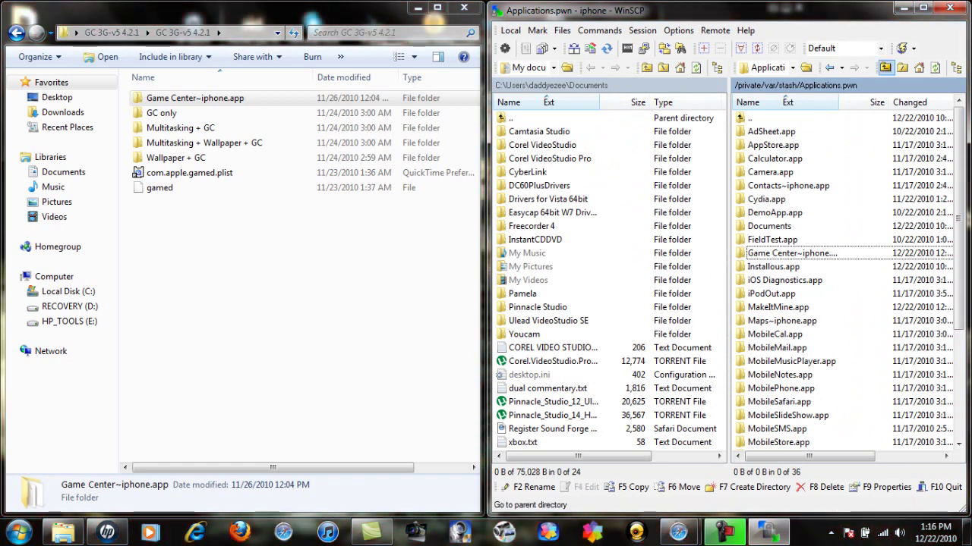
- Browse the device from its root to /System/Library/CoreServices/SpringBoard.app and locate N82AP.plist
click(885, 68)
click(885, 67)
click(885, 67)
click(885, 67)
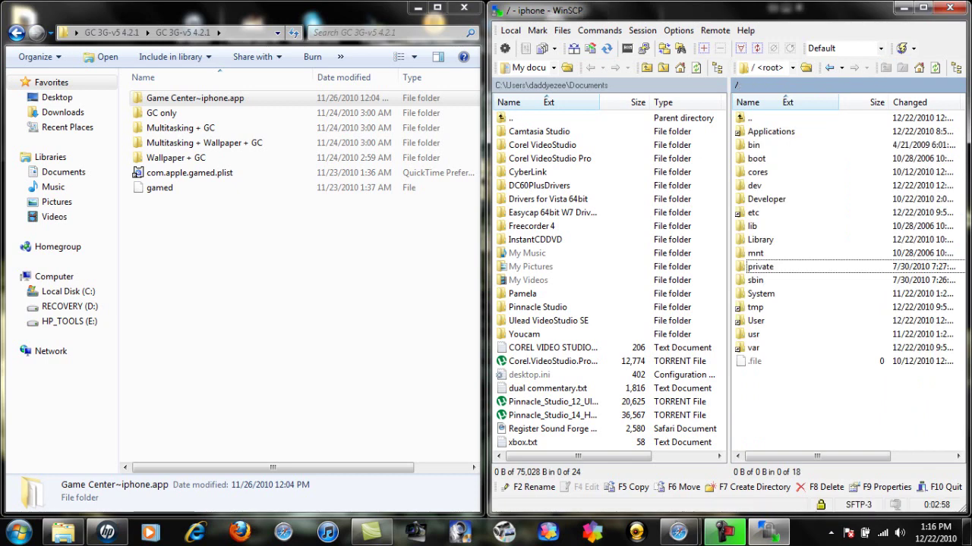
double_click(761, 293)
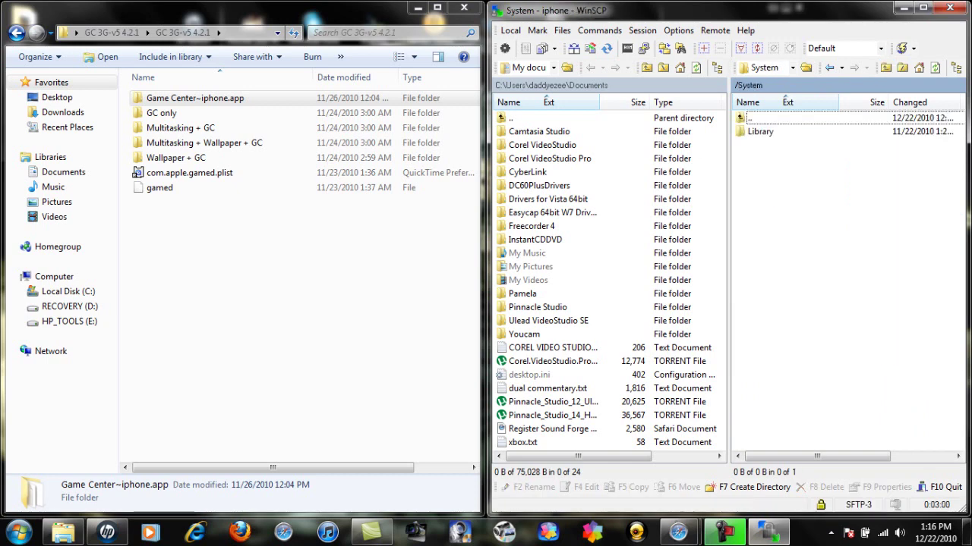
key(Down)
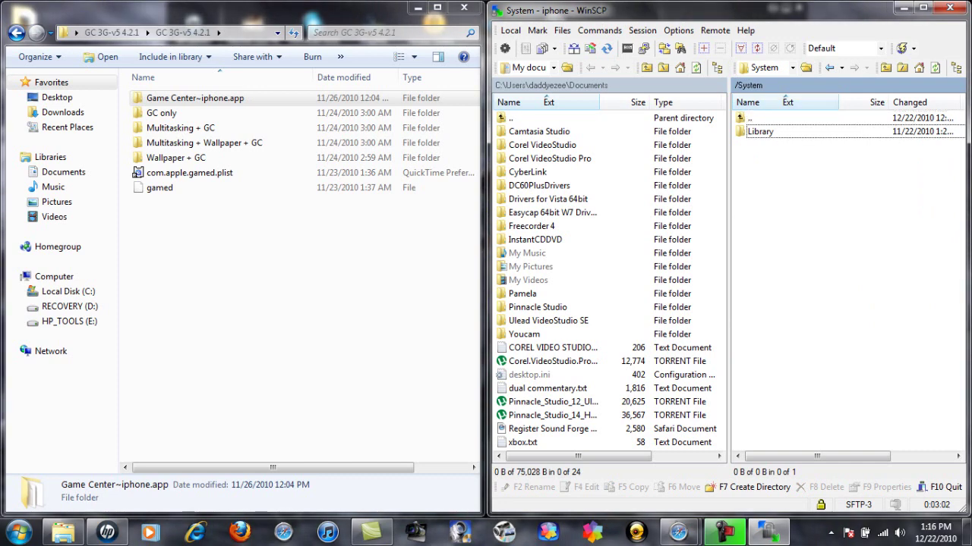
key(Return)
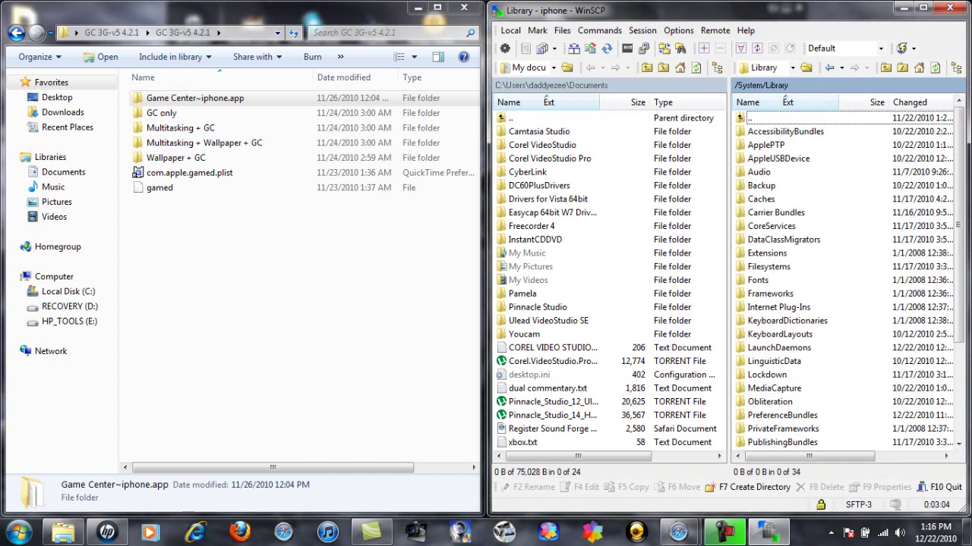
key(Down)
key(Return)
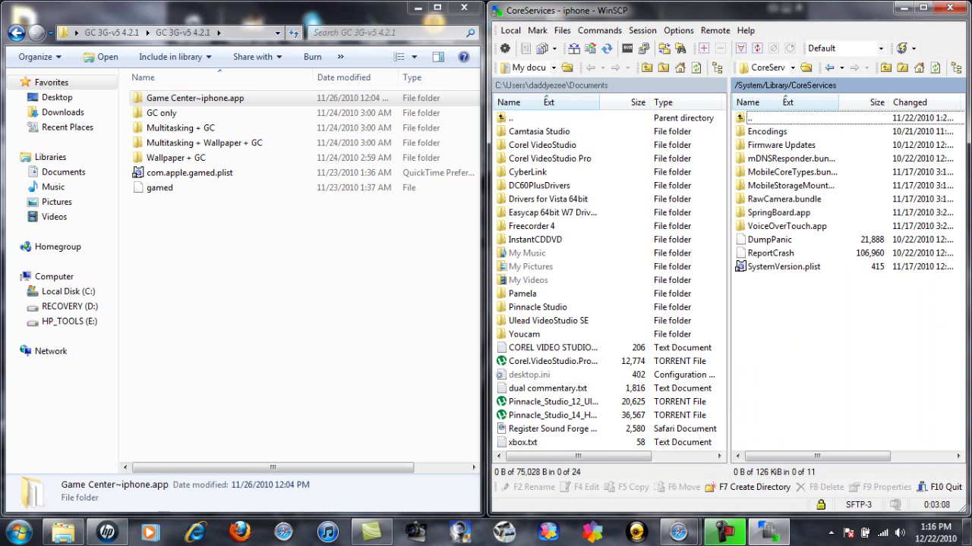
double_click(778, 213)
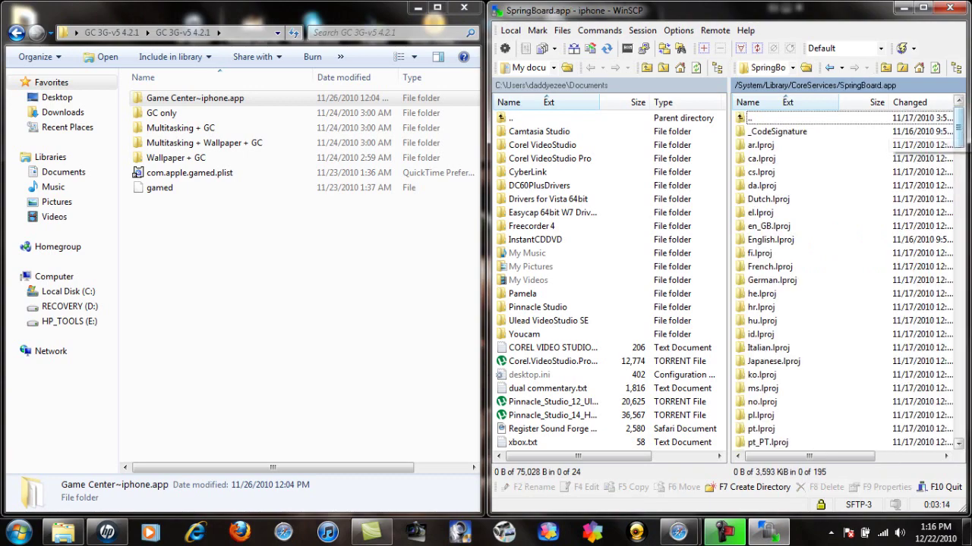
scroll(843, 281, down, 10)
scroll(842, 281, down, 20)
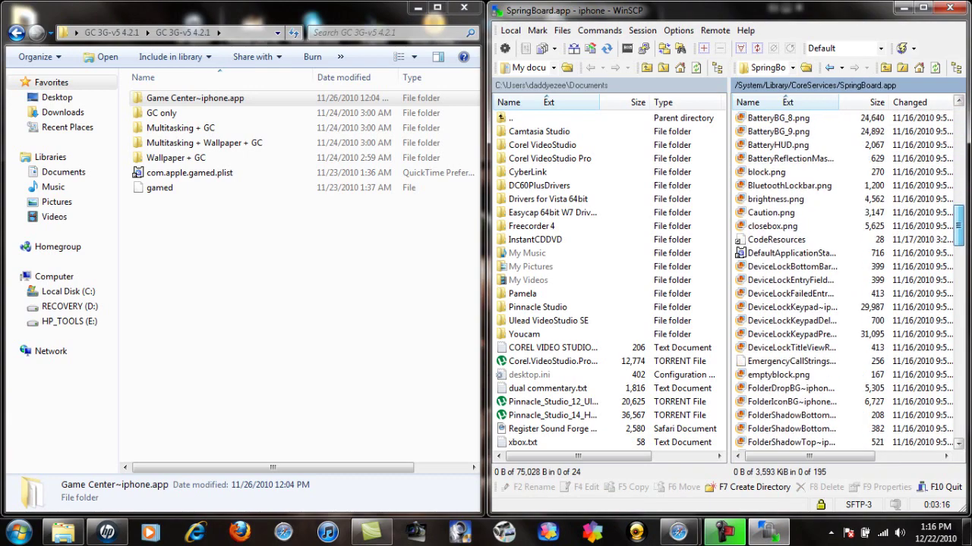
scroll(842, 281, down, 5)
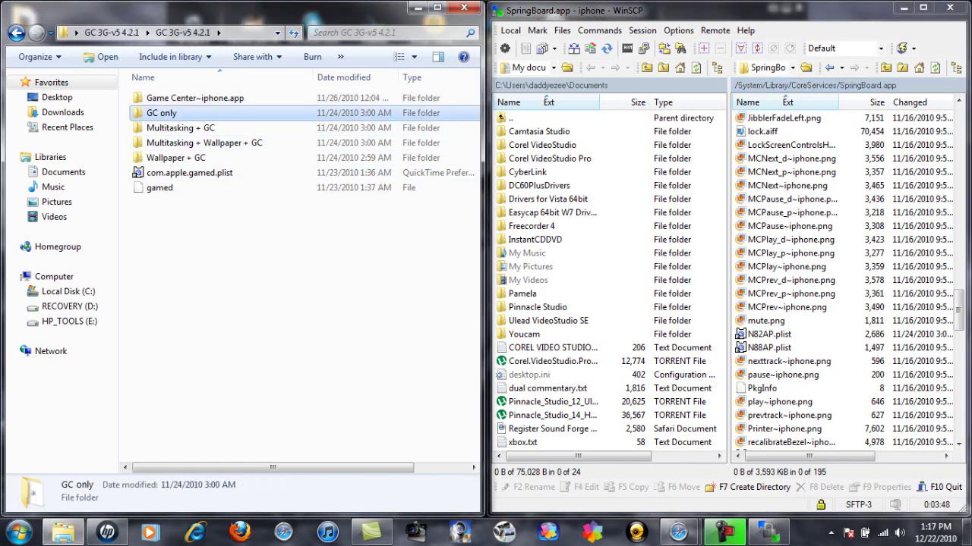
- Open the local Multitasking + Wallpaper + GC folder, pick out its N82AP.plist, and return to the parent folder
click(181, 127)
key(Down)
key(Down)
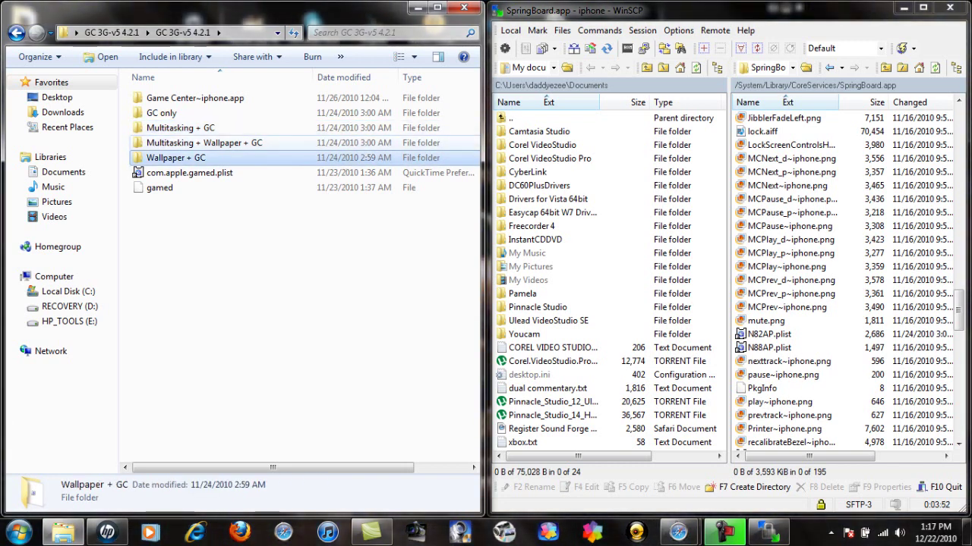
double_click(204, 143)
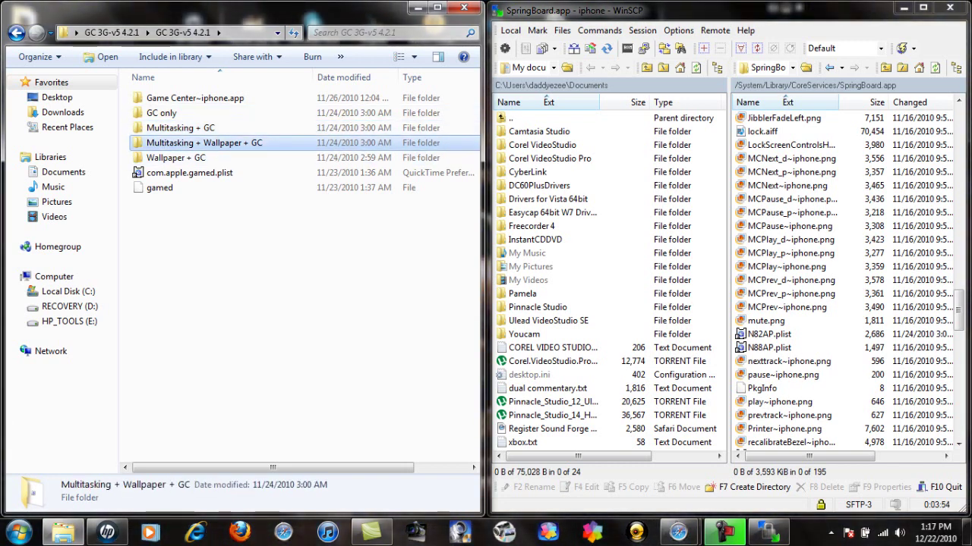
drag(167, 98, 245, 161)
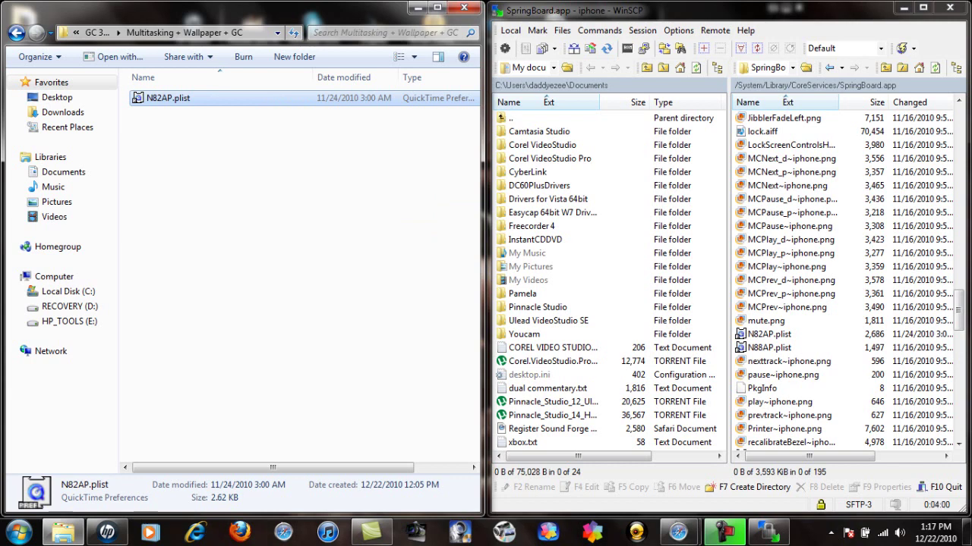
click(16, 33)
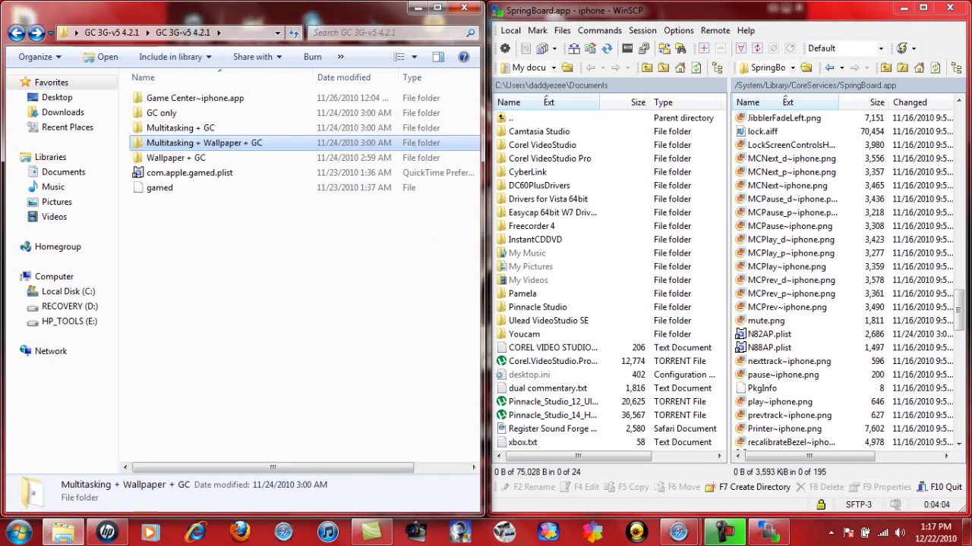
- Return the device listing to the root and browse to /System/Library/LaunchDaemons
click(885, 68)
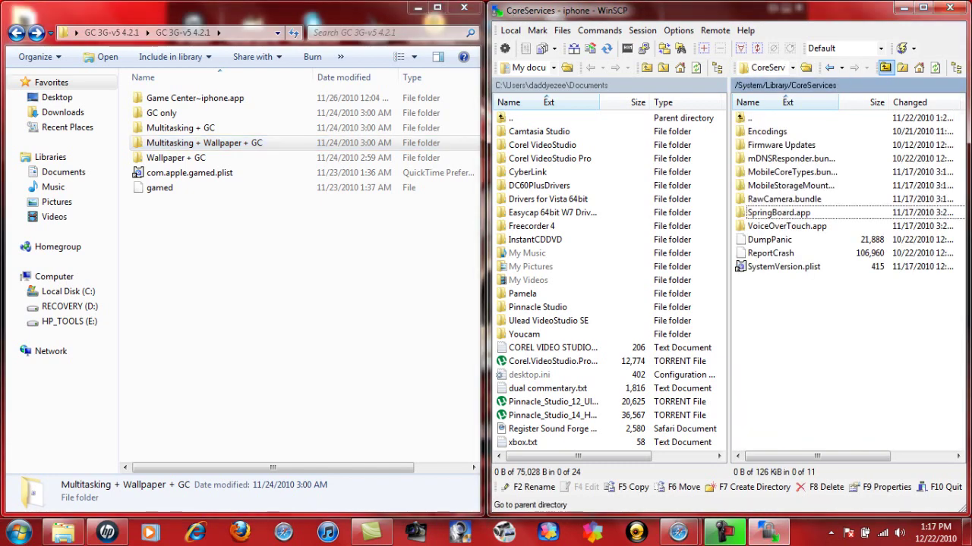
click(885, 67)
click(885, 67)
click(885, 67)
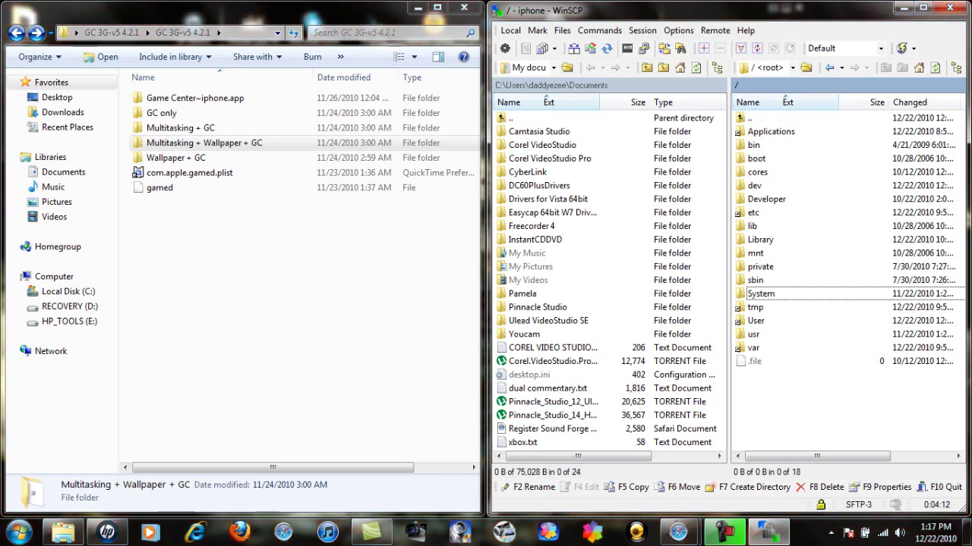
key(Return)
key(Down)
key(Return)
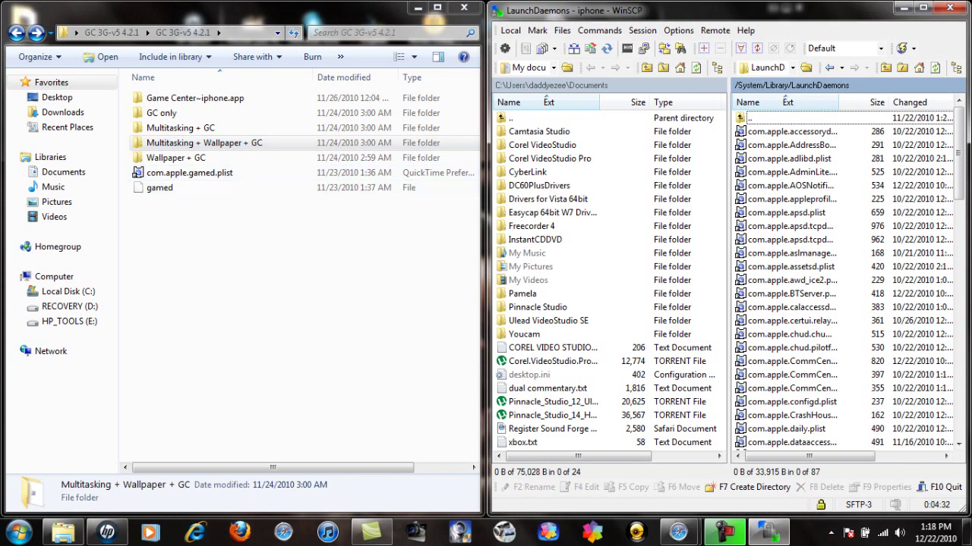
- Select only com.apple.gamed.plist in the local GC 3G-v5 4.2.1 folder, leaving gamed out of the selection
drag(241, 175, 271, 261)
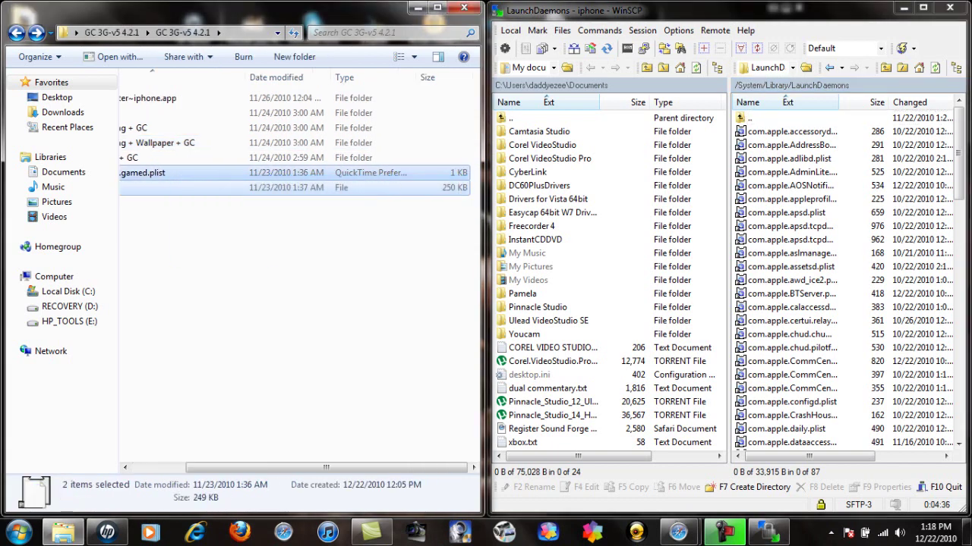
click(271, 261)
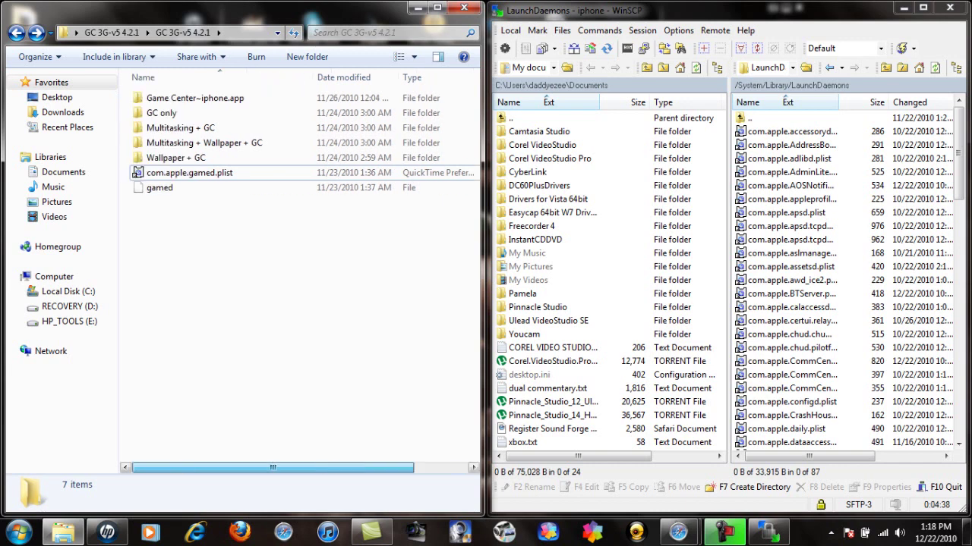
click(136, 173)
drag(174, 173, 186, 236)
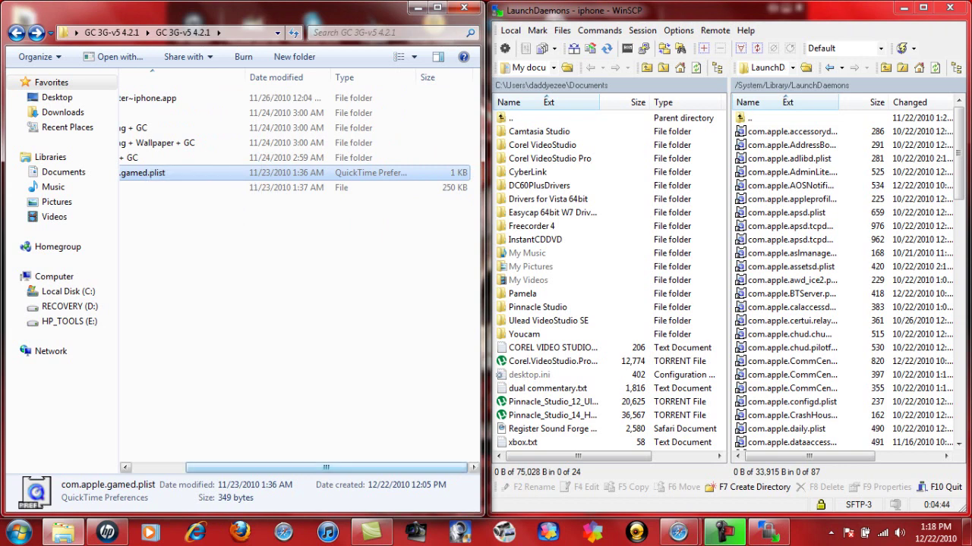
drag(326, 468, 273, 467)
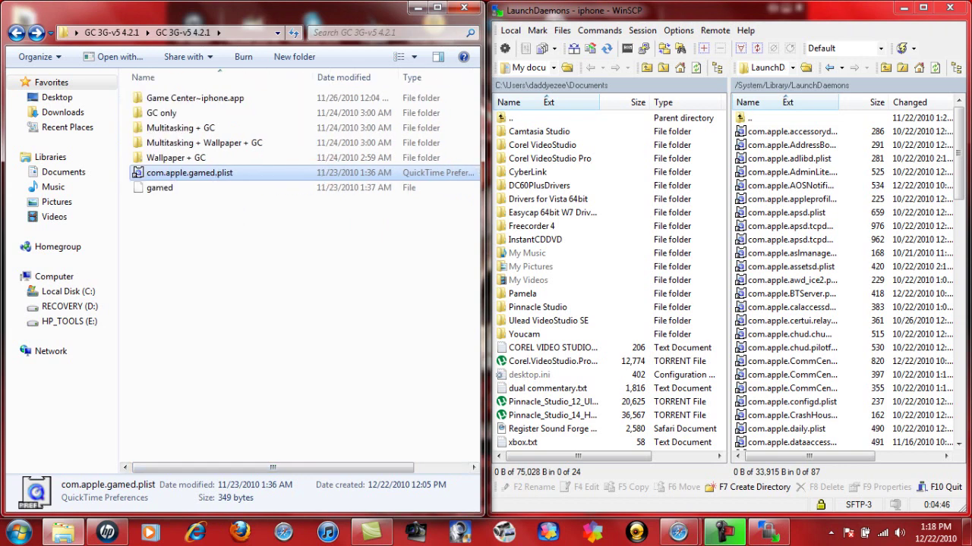
- Return the device listing to the root and browse to /usr/libexec
click(885, 67)
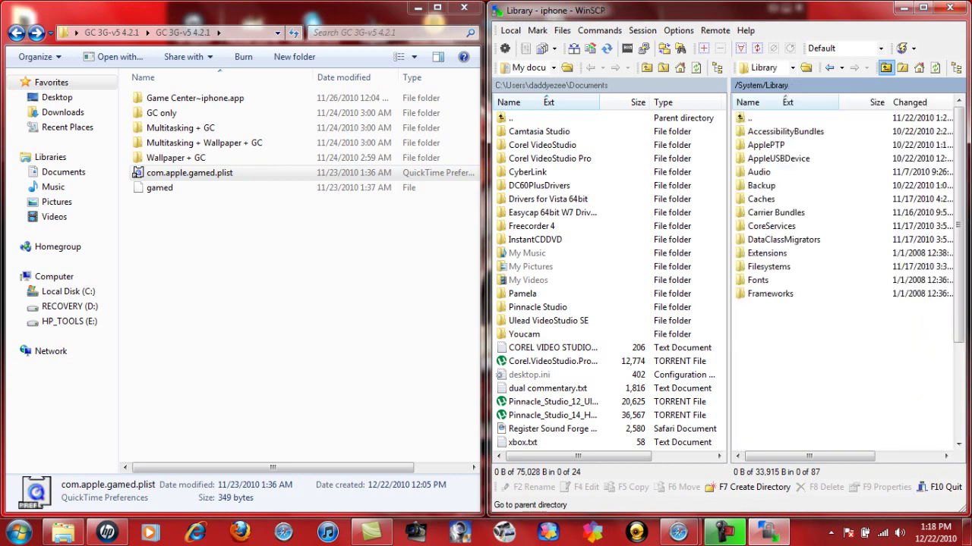
click(885, 68)
click(885, 67)
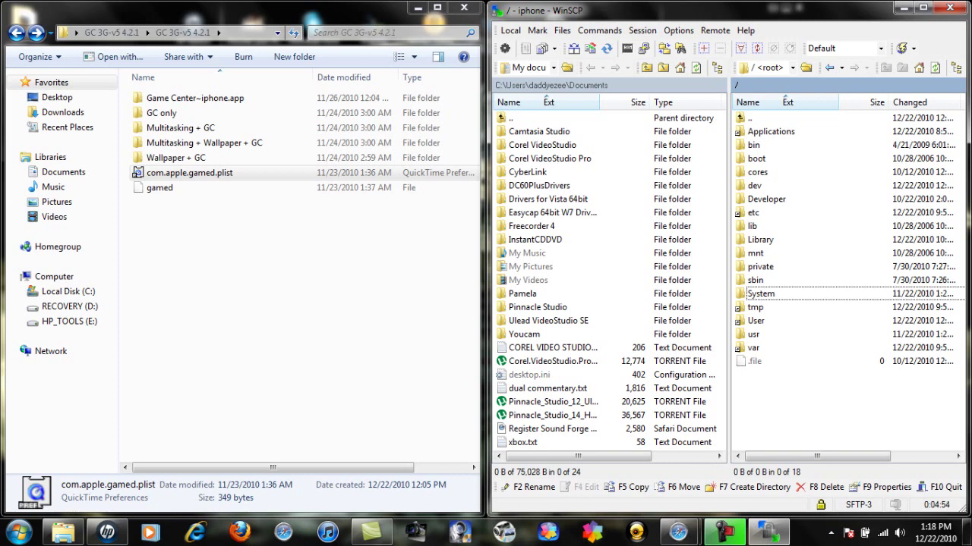
double_click(752, 334)
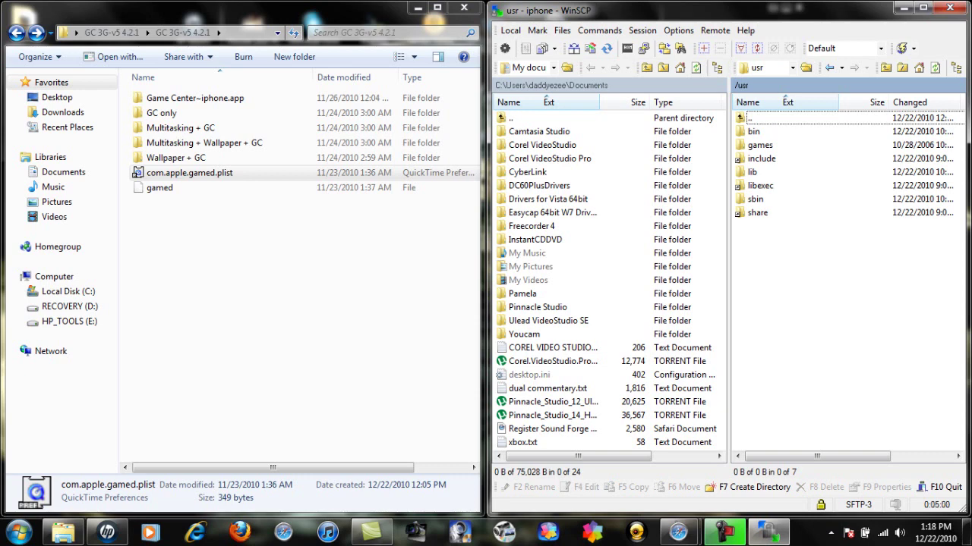
click(759, 185)
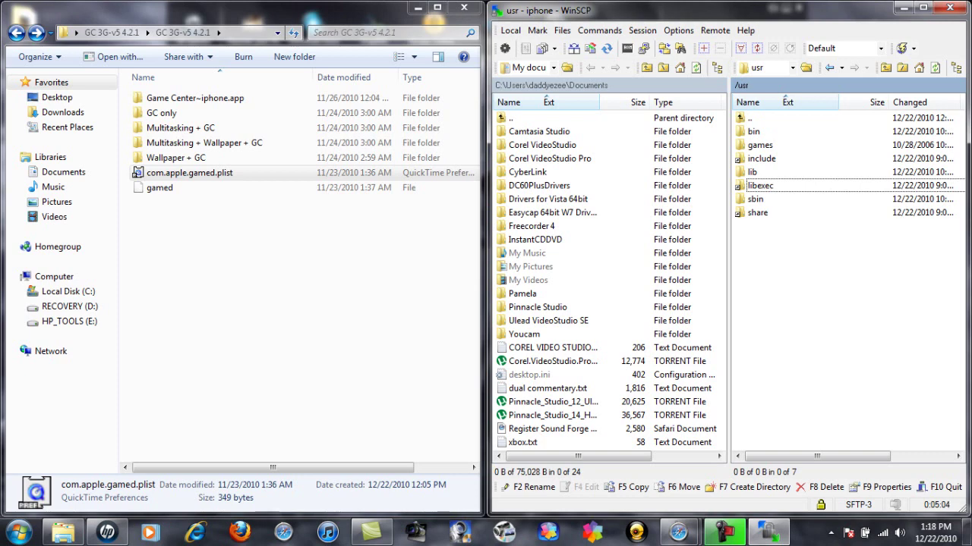
key(Return)
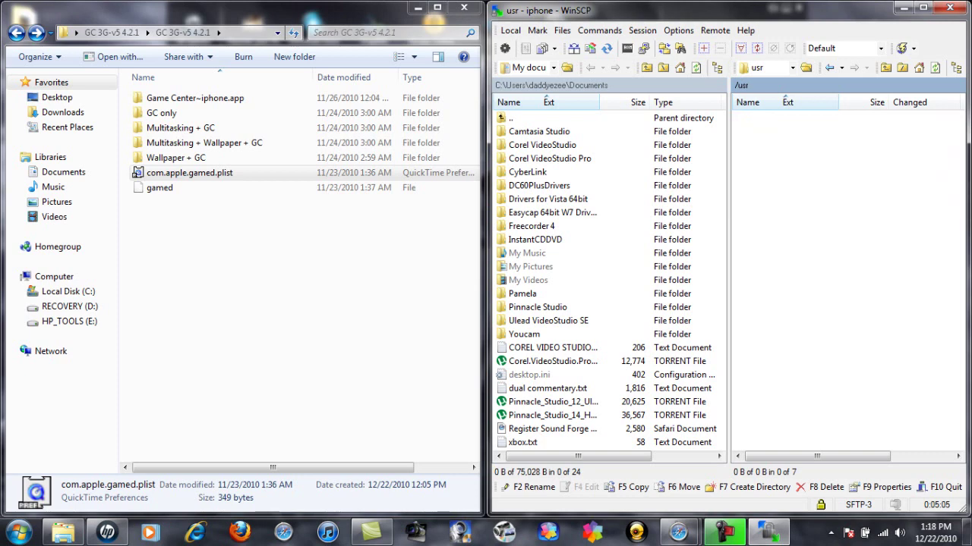
- Pick out gamed in the local GC 3G-v5 4.2.1 folder and locate the matching gamed file in the device's libexec folder
click(159, 188)
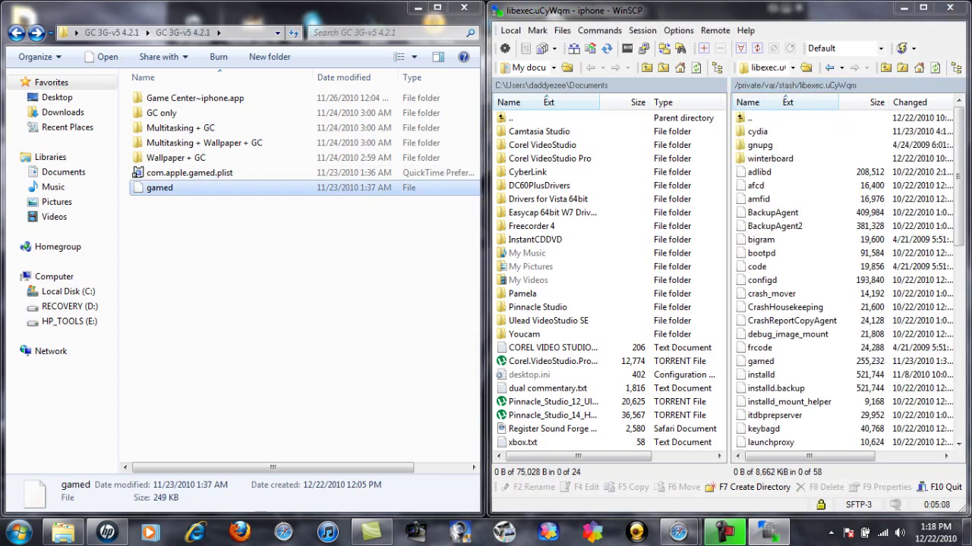
drag(159, 188, 237, 279)
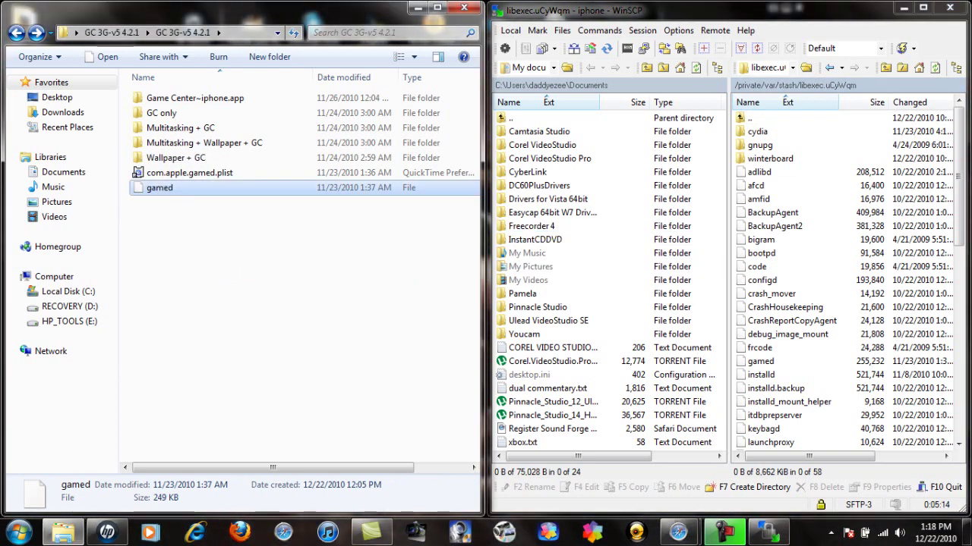
click(761, 362)
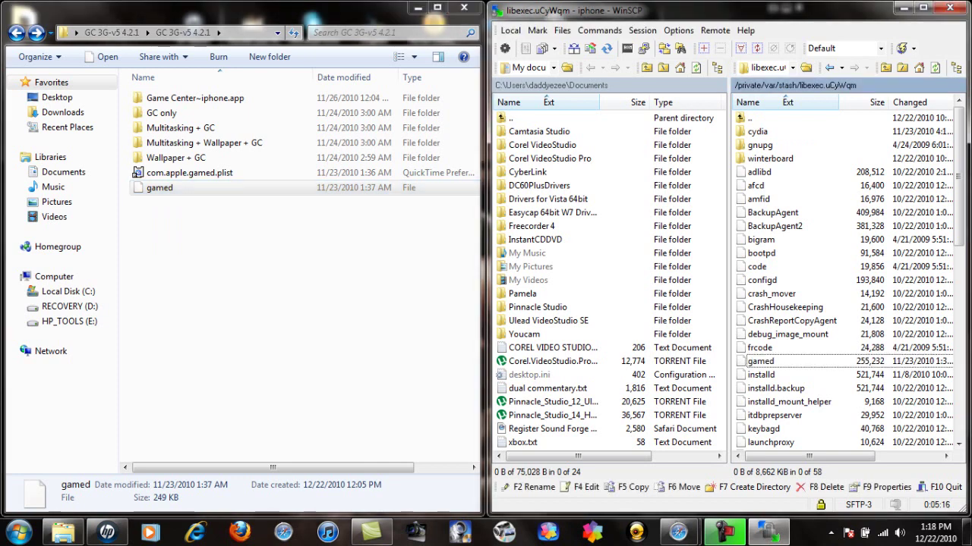
- Check the group, owner and permissions in the properties of the device's gamed file, leaving them unedited
right_click(768, 363)
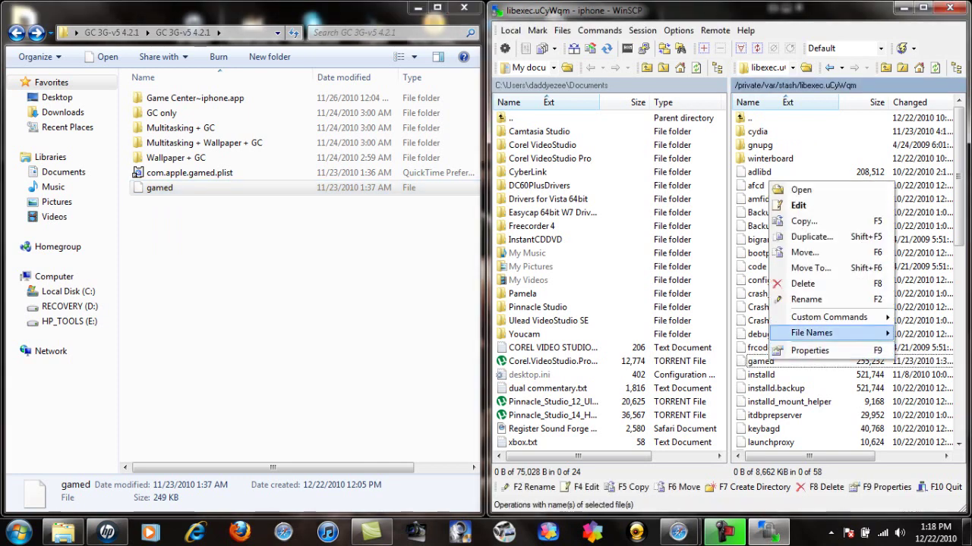
click(809, 351)
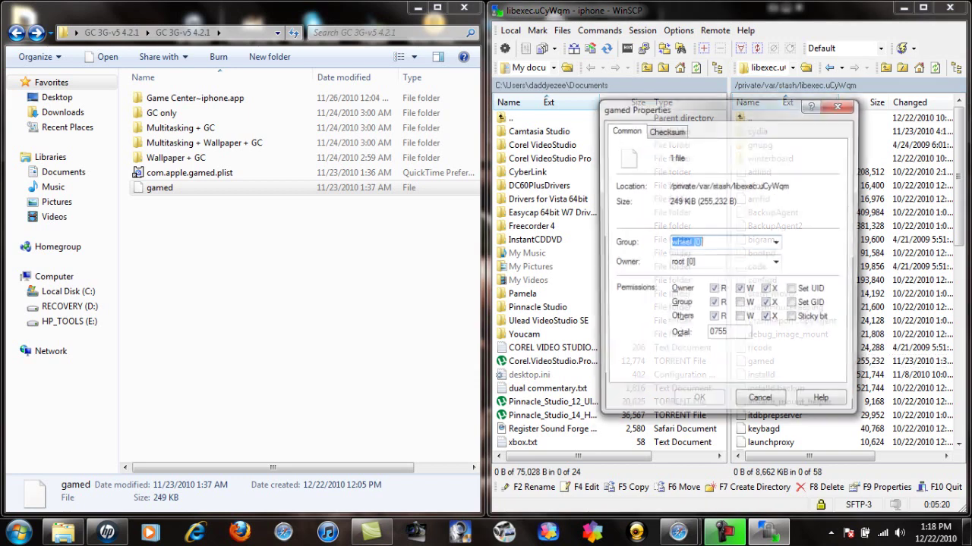
click(713, 242)
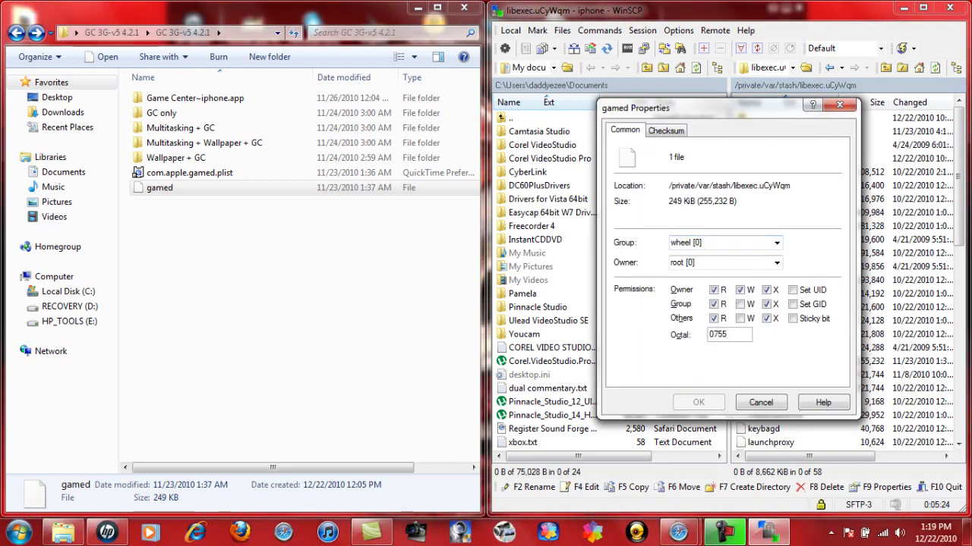
click(761, 402)
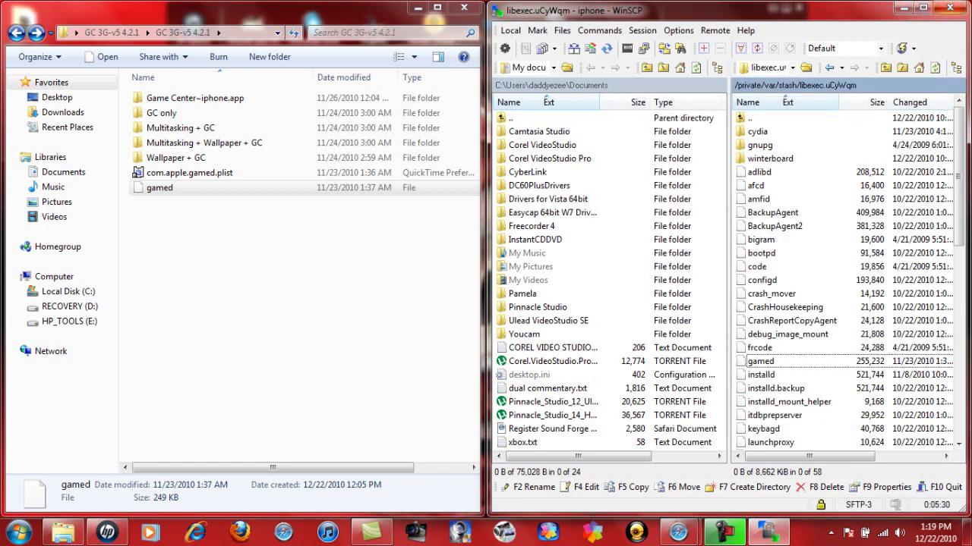
- Terminate the iphone session, closing WinSCP, and close the local GC 3G-v5 4.2.1 folder window
click(950, 7)
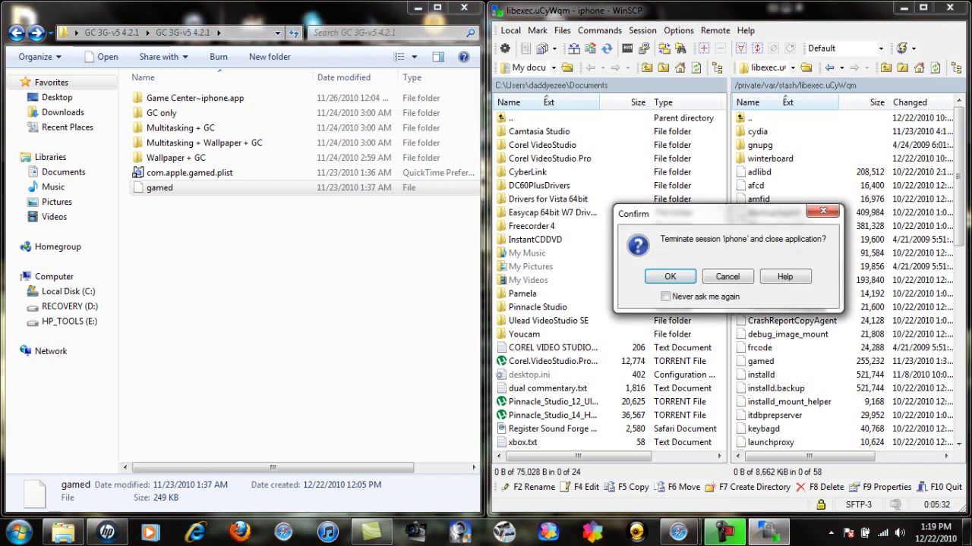
click(669, 277)
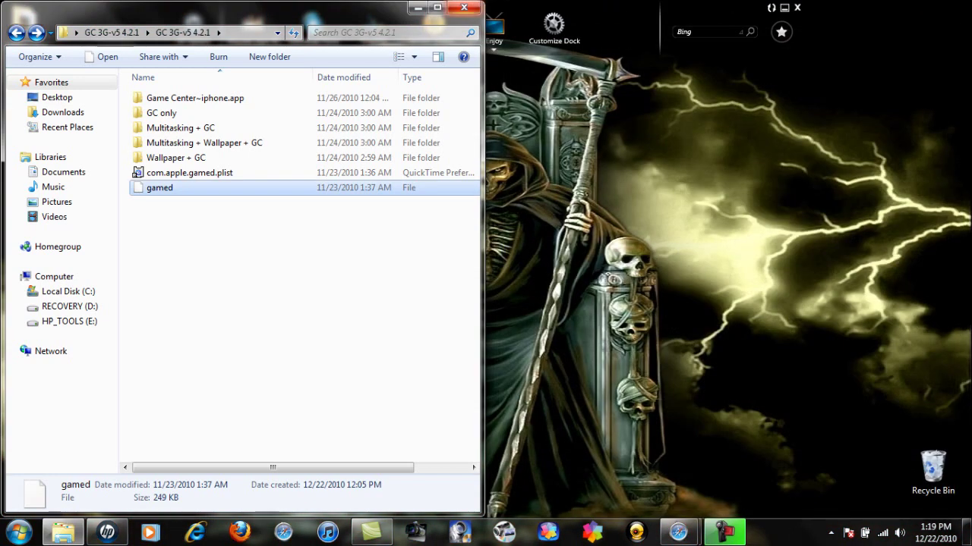
click(462, 10)
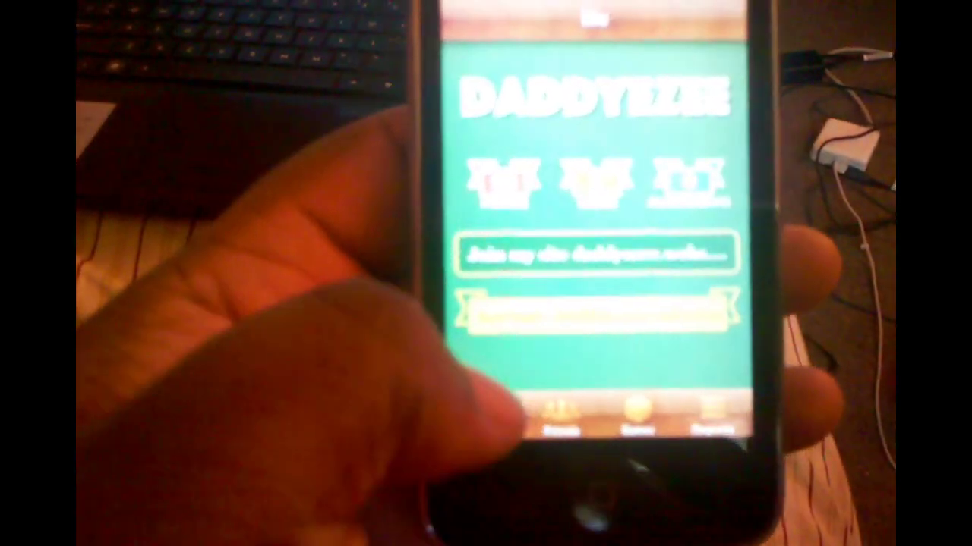
click(560, 416)
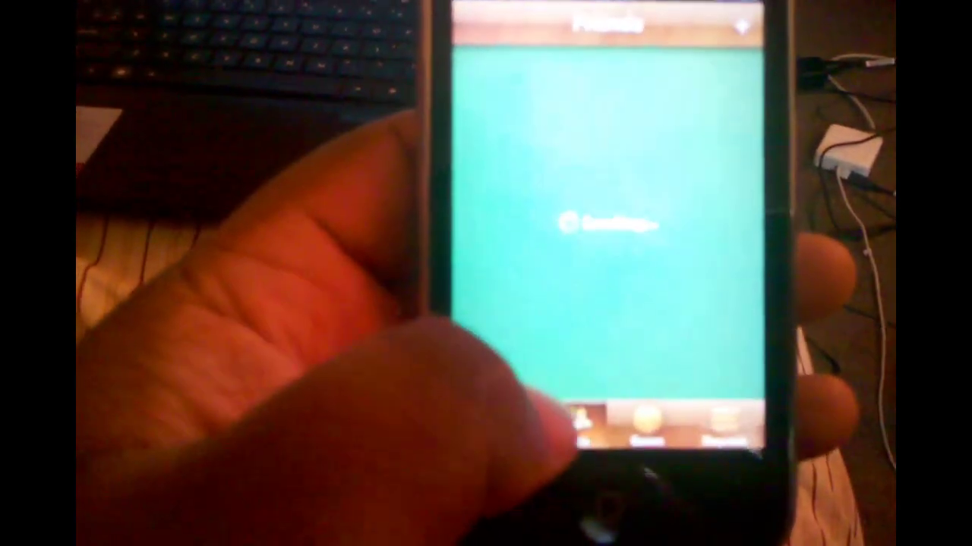